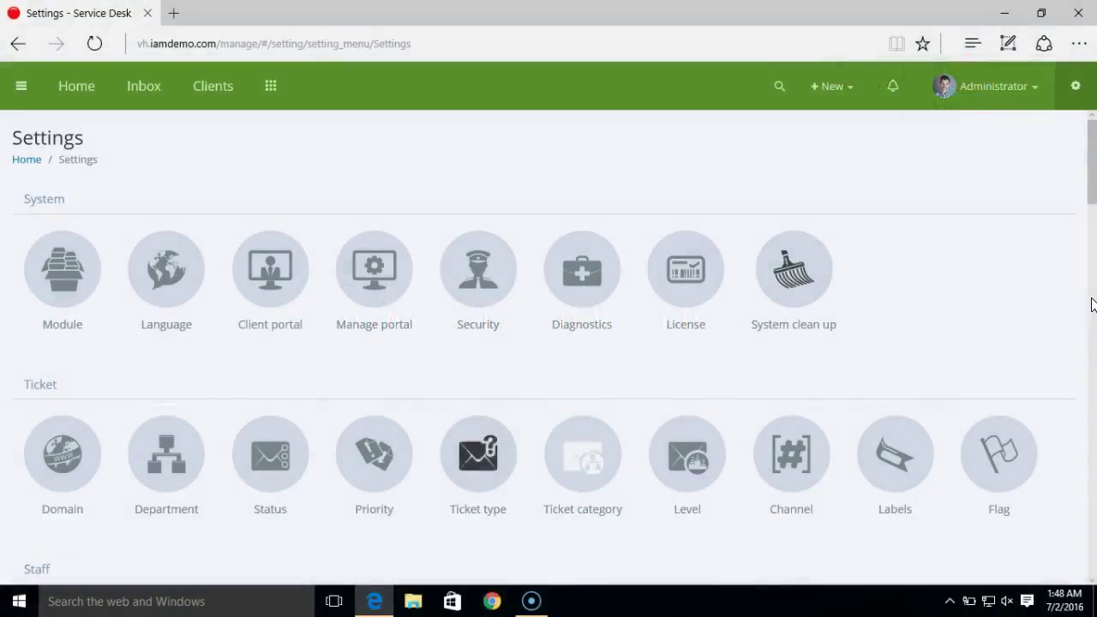
Step: Glance at the ticket status settings and the inbox, then return to the settings overview
{"action": "left_click", "coordinate": [271, 470]}
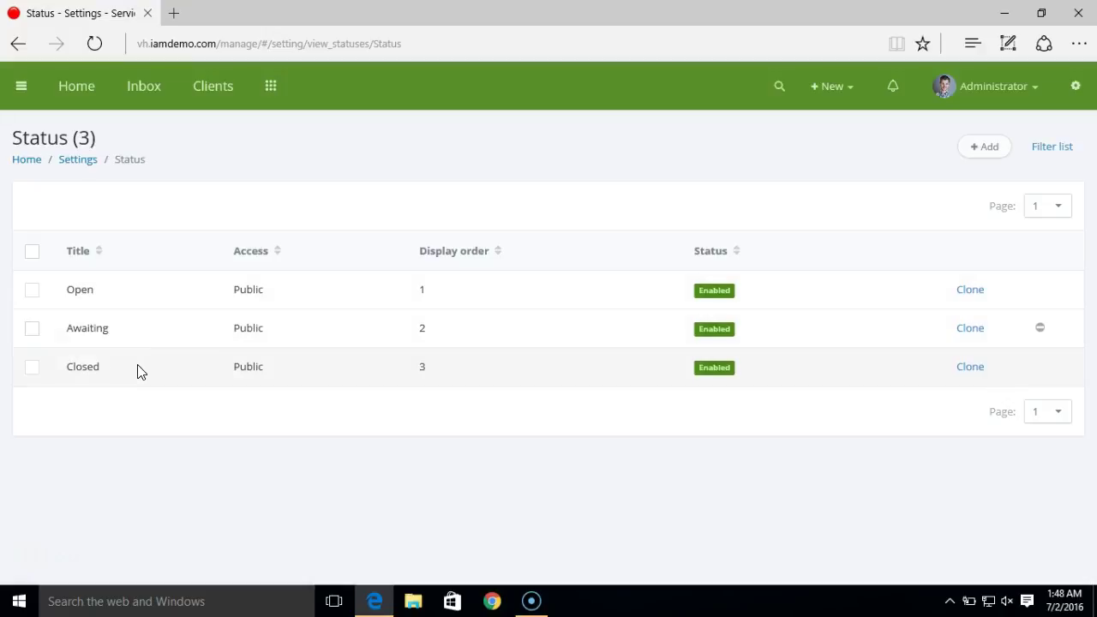
{"action": "left_click", "coordinate": [143, 104]}
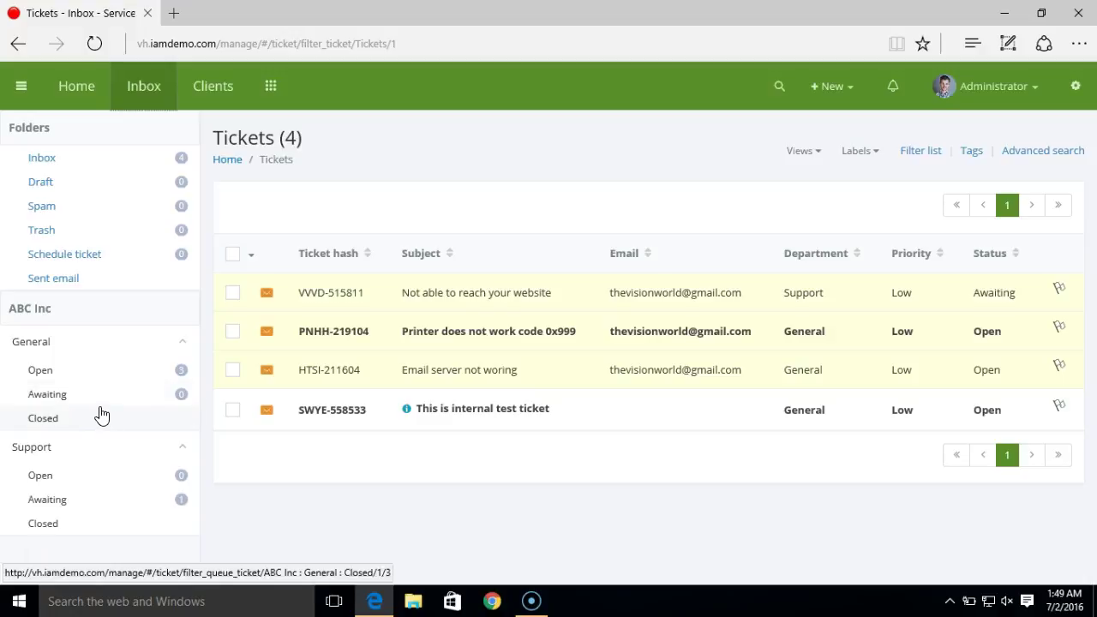
{"action": "left_click", "coordinate": [1077, 90]}
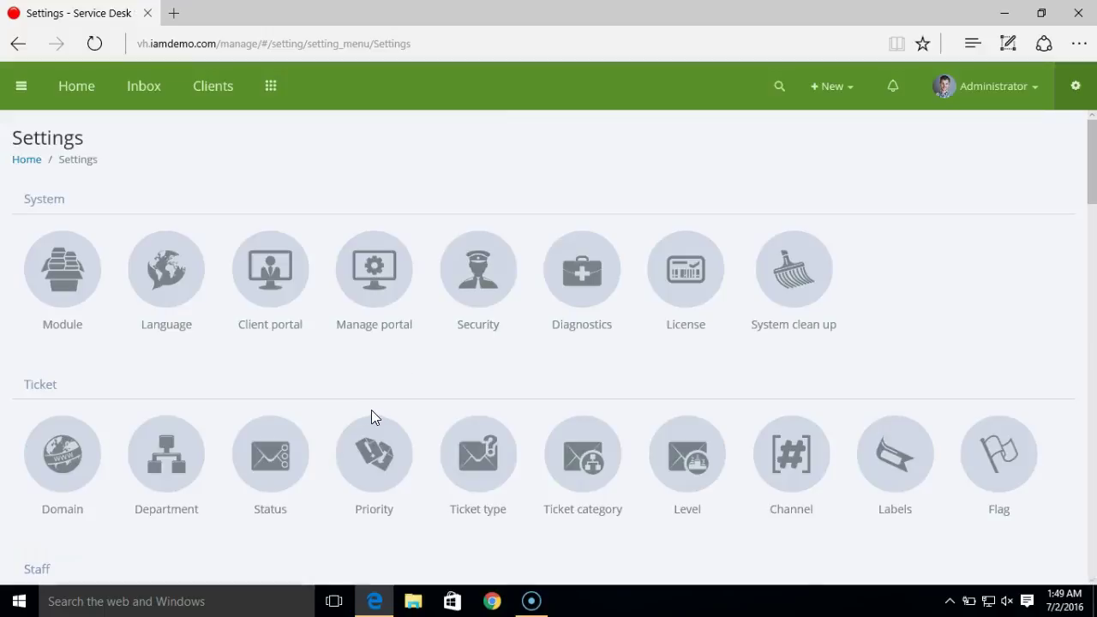
Step: Start a new ticket status titled 'In progress' with display order 2
{"action": "left_click", "coordinate": [284, 471]}
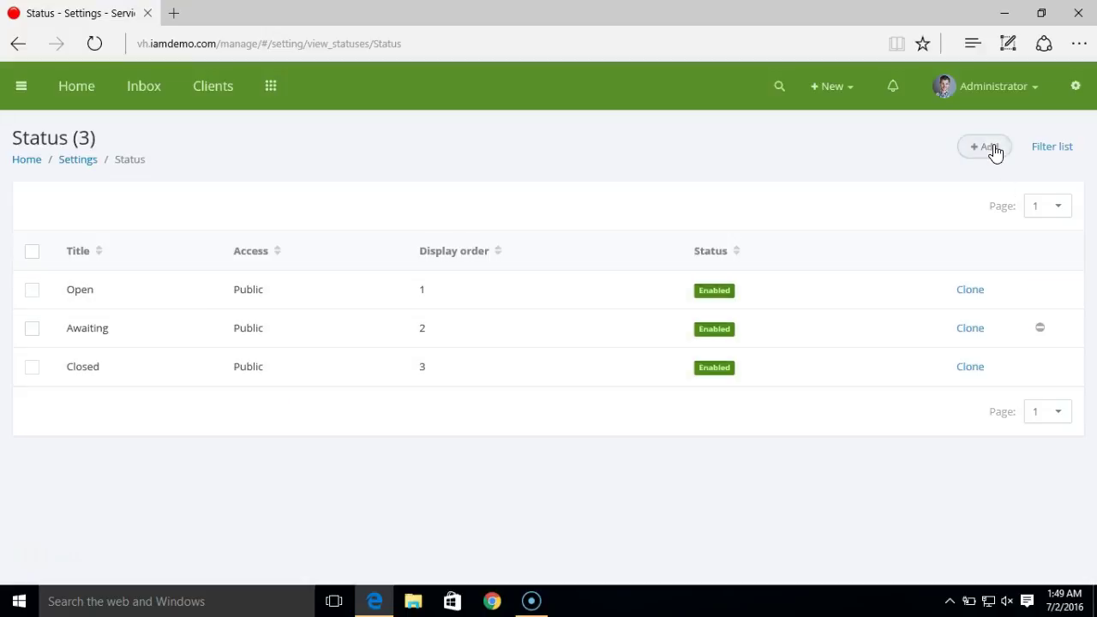
{"action": "left_click", "coordinate": [988, 147]}
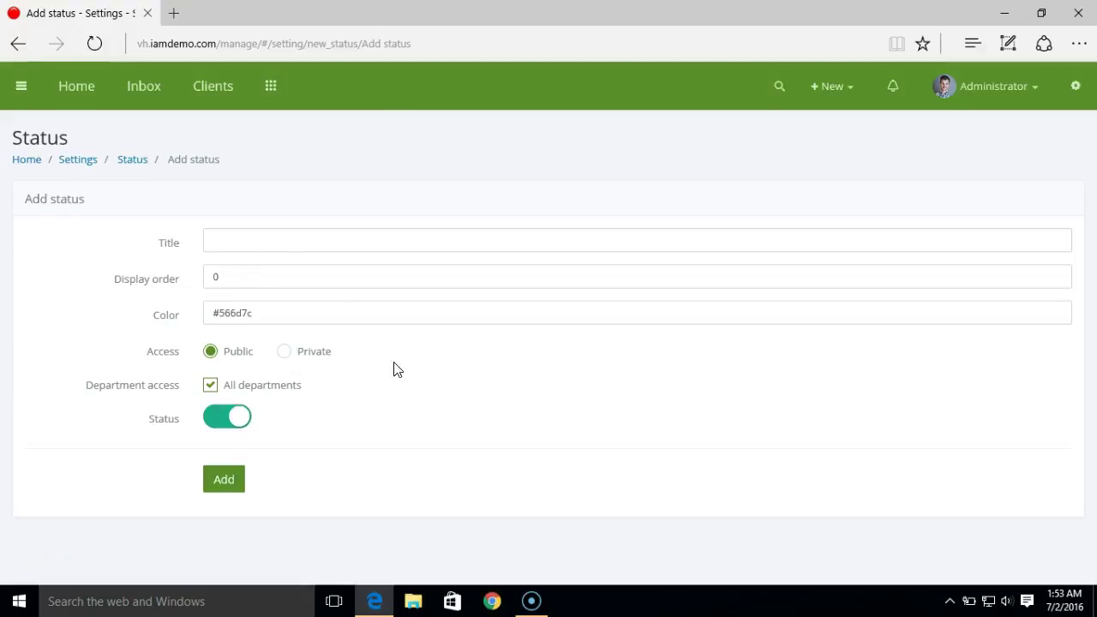
{"action": "left_click", "coordinate": [271, 243]}
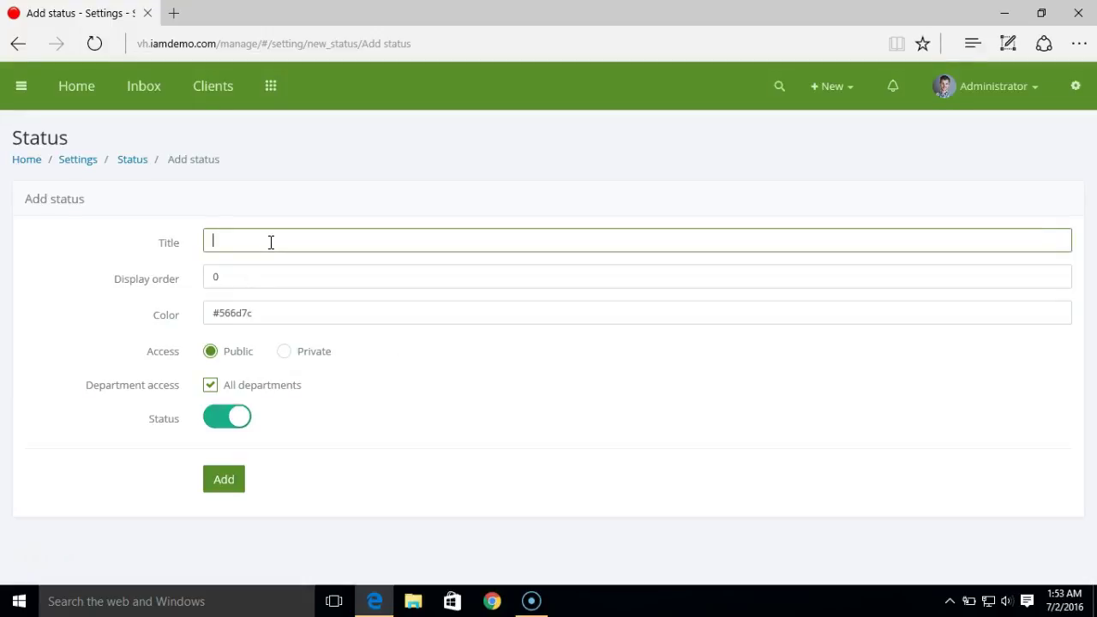
{"action": "type", "text": "In progress"}
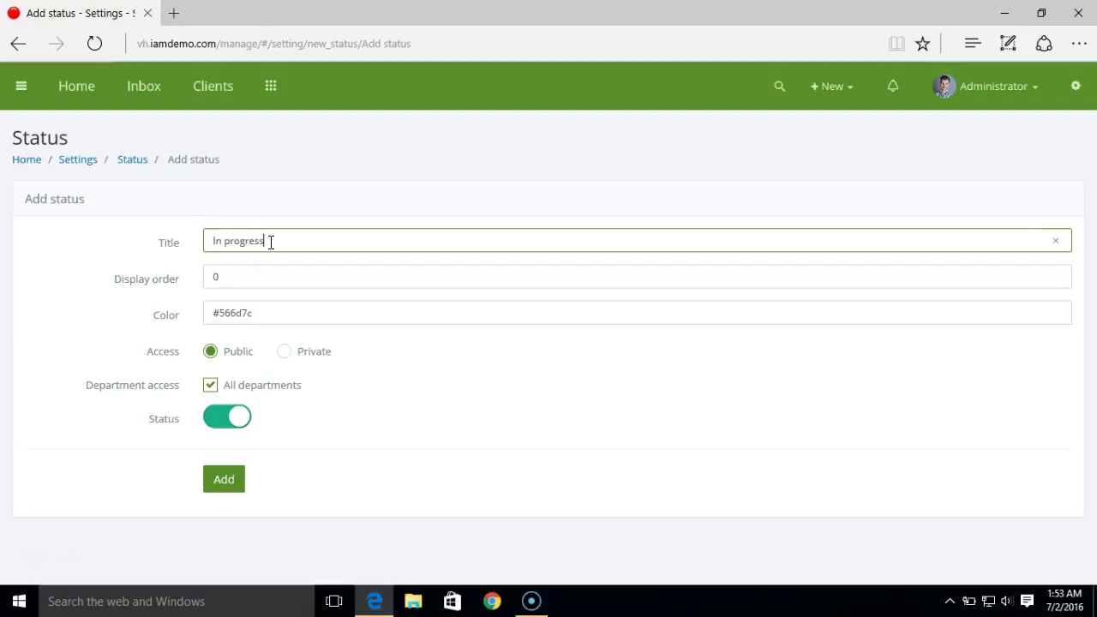
{"action": "key", "text": "Tab"}
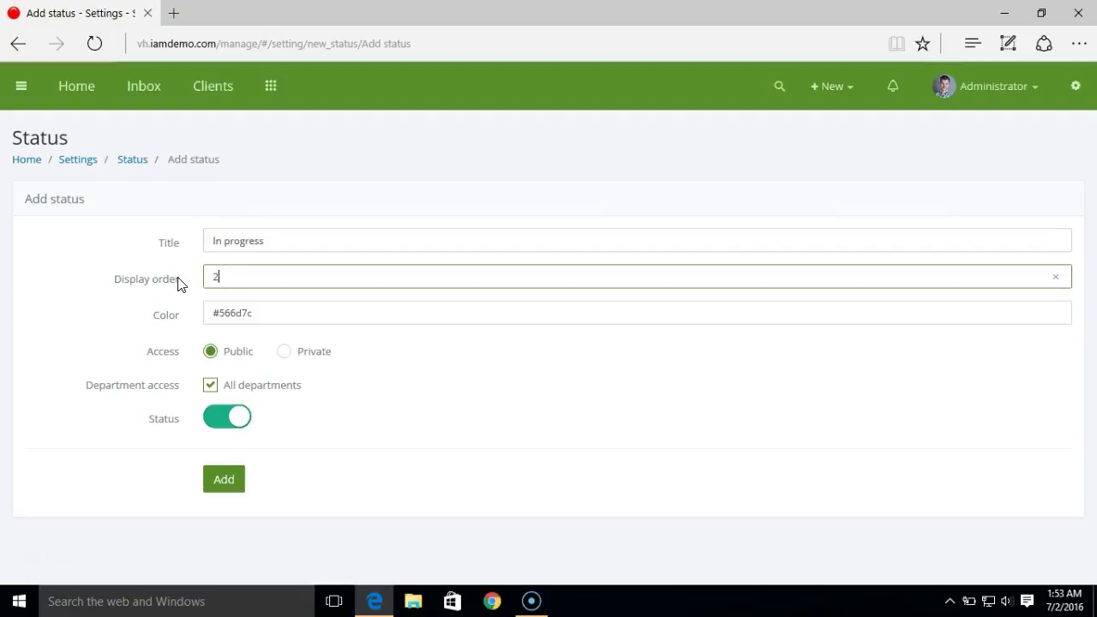
{"action": "left_click", "coordinate": [142, 314]}
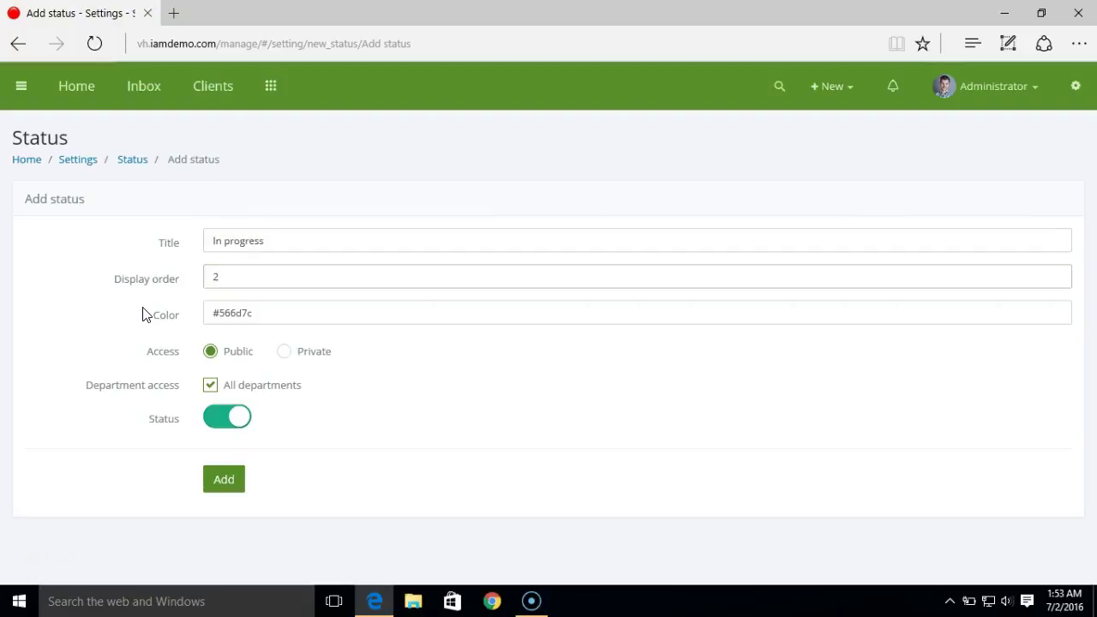
Step: Keep the new status public and open to all departments, and save it
{"action": "left_click", "coordinate": [285, 353]}
{"action": "left_click", "coordinate": [211, 353]}
{"action": "left_click", "coordinate": [211, 387]}
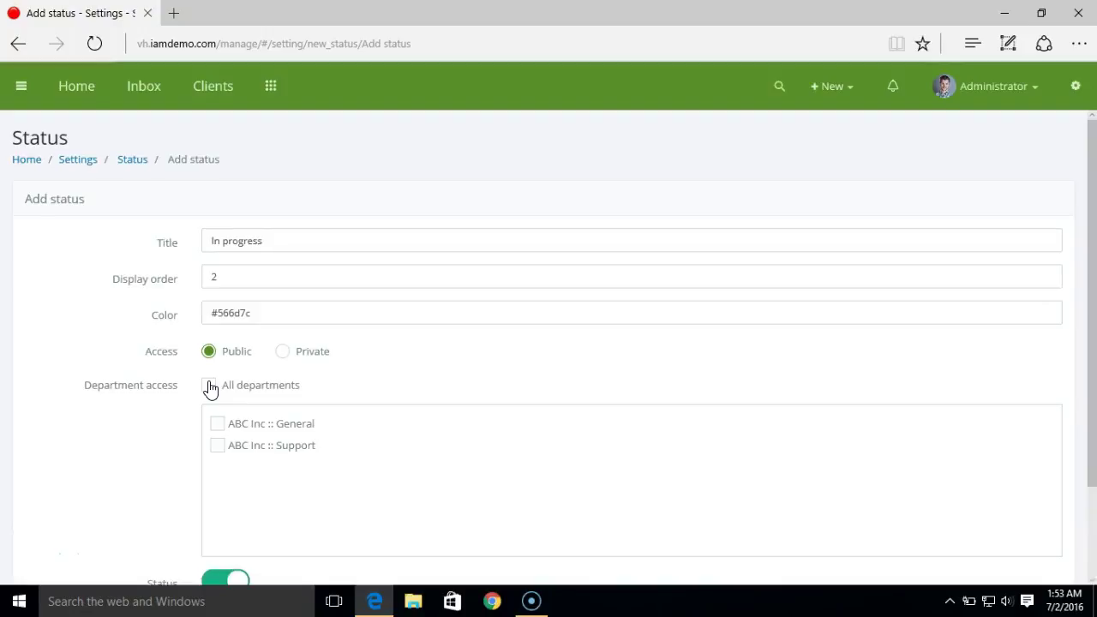
{"action": "left_click", "coordinate": [210, 387]}
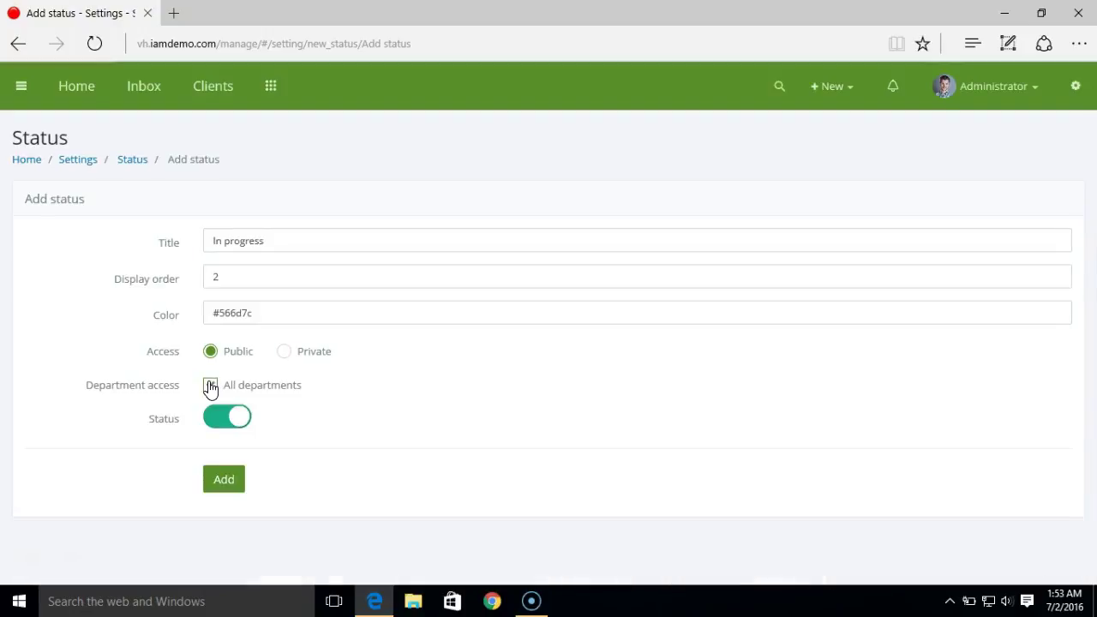
{"action": "left_click", "coordinate": [241, 487]}
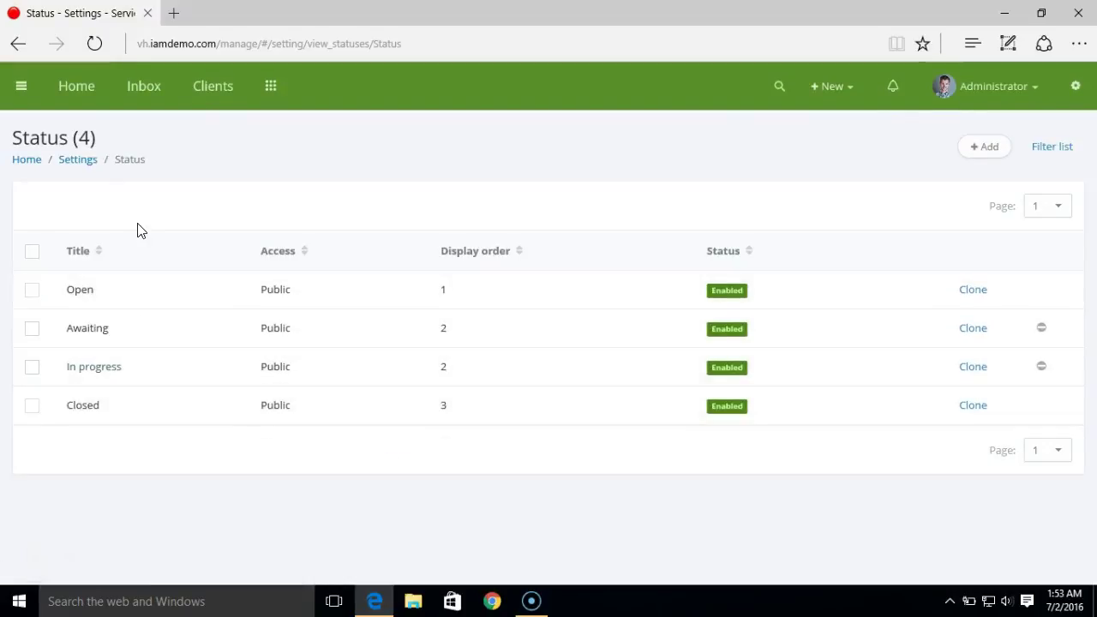
Step: Check the inbox for the new In progress folders under General and Support, then return to Settings
{"action": "left_click", "coordinate": [142, 108]}
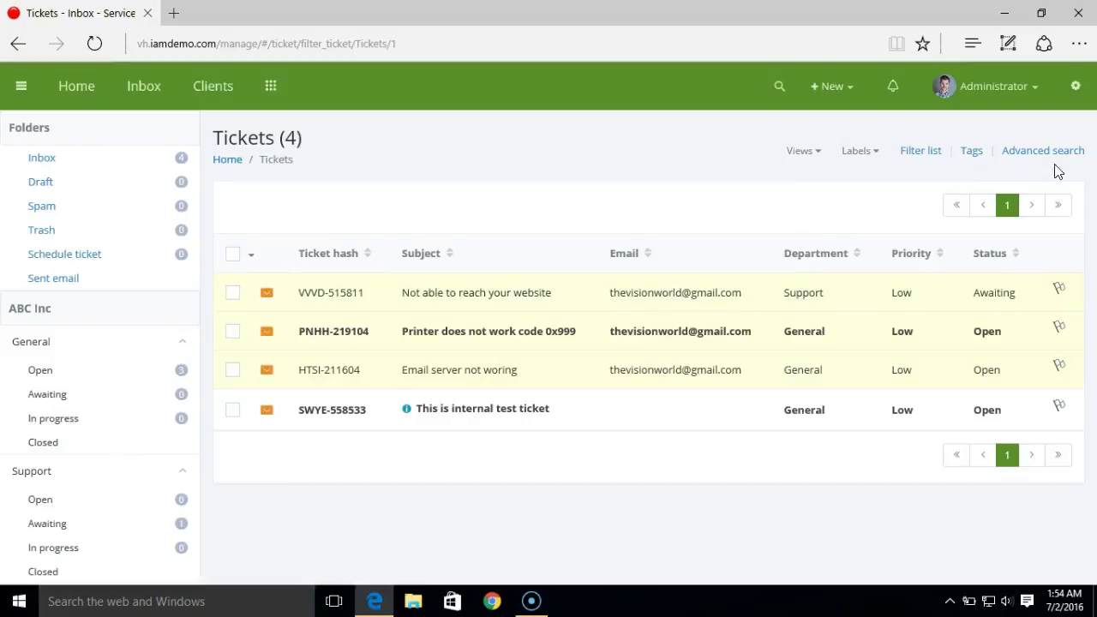
{"action": "left_click", "coordinate": [1083, 92]}
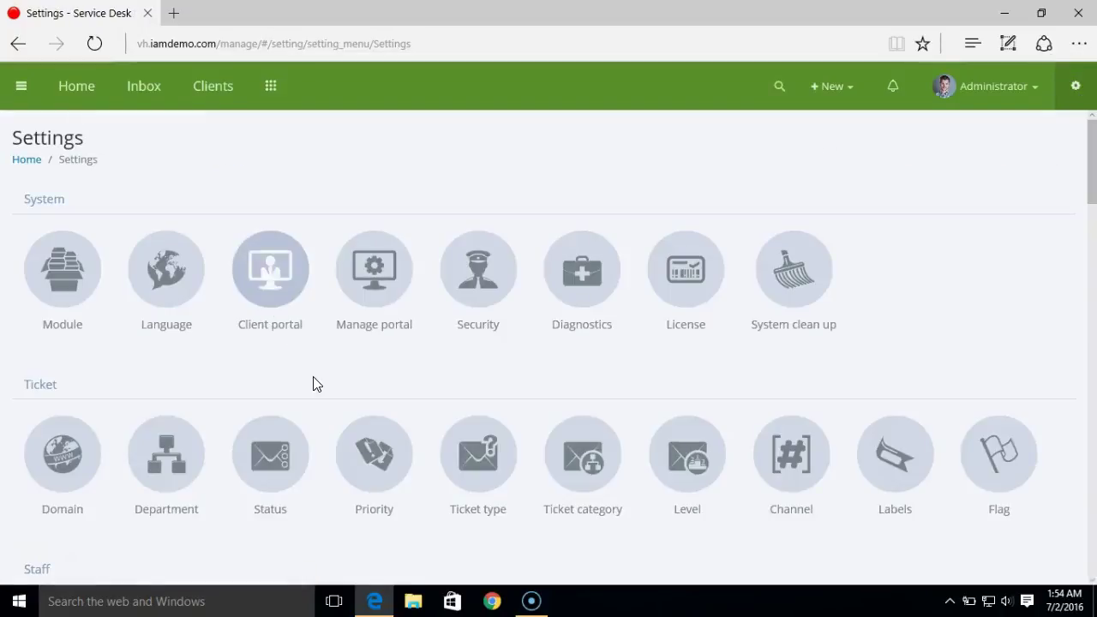
Step: View the Low, High and Critical priority list, then go back to the ticket inbox
{"action": "left_click", "coordinate": [382, 462]}
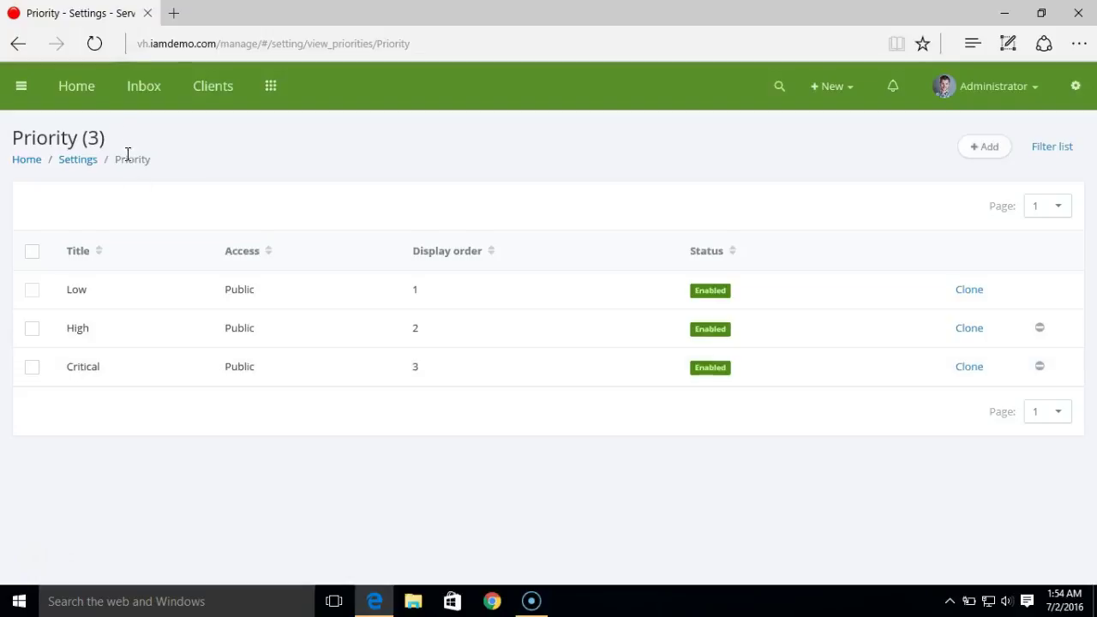
{"action": "left_click", "coordinate": [142, 90]}
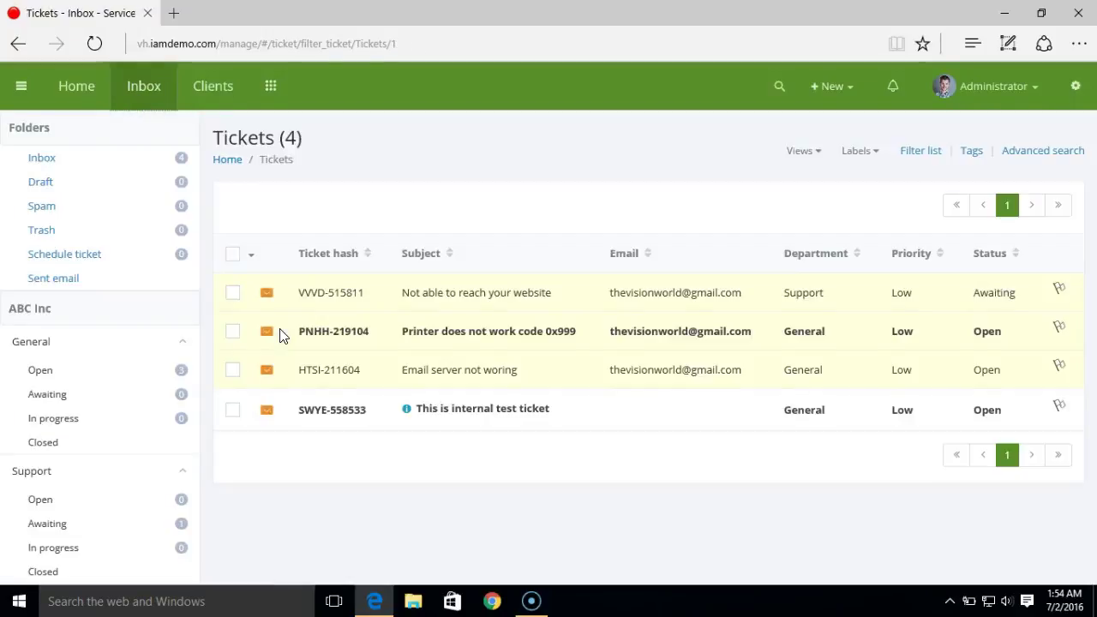
Step: Open a ticket to see its priority choices, leave it at Low, and return to Settings
{"action": "left_click", "coordinate": [332, 296]}
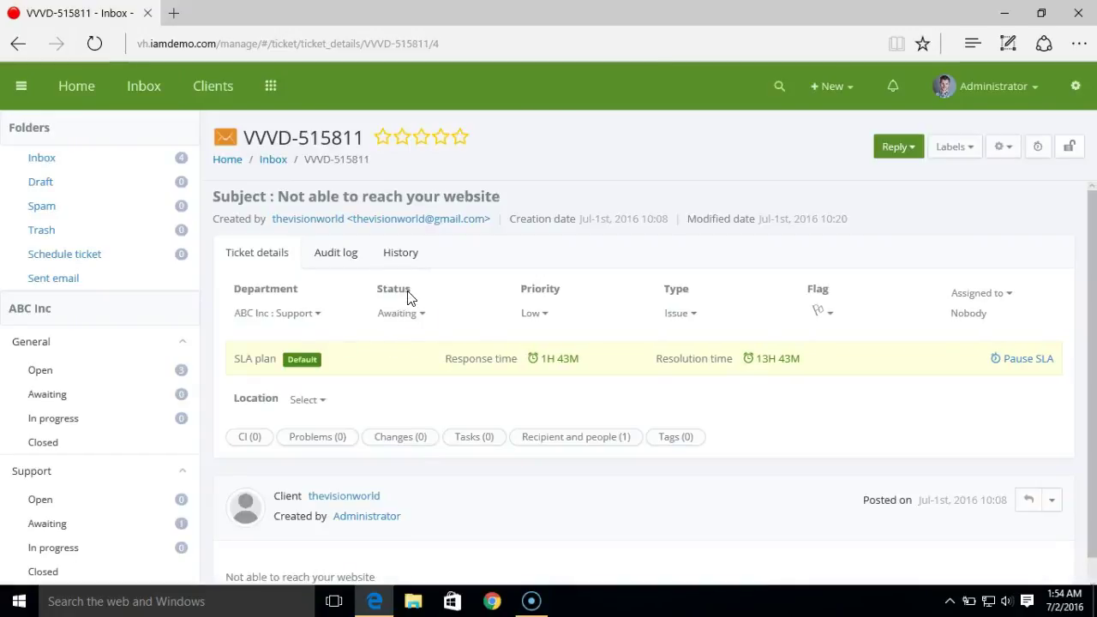
{"action": "left_click", "coordinate": [546, 321]}
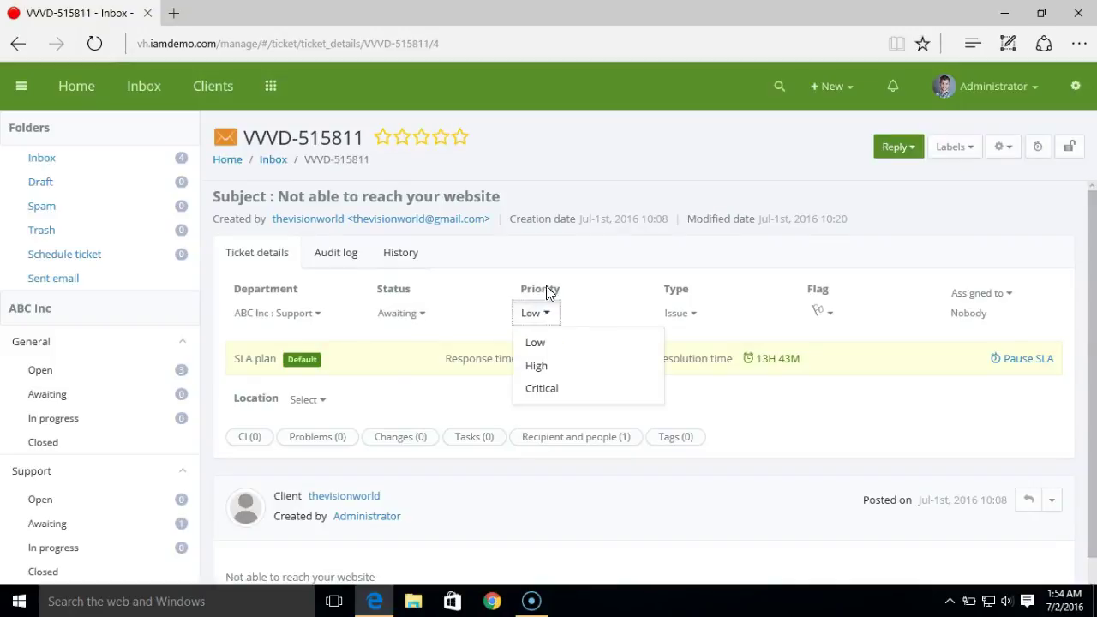
{"action": "left_click", "coordinate": [577, 280]}
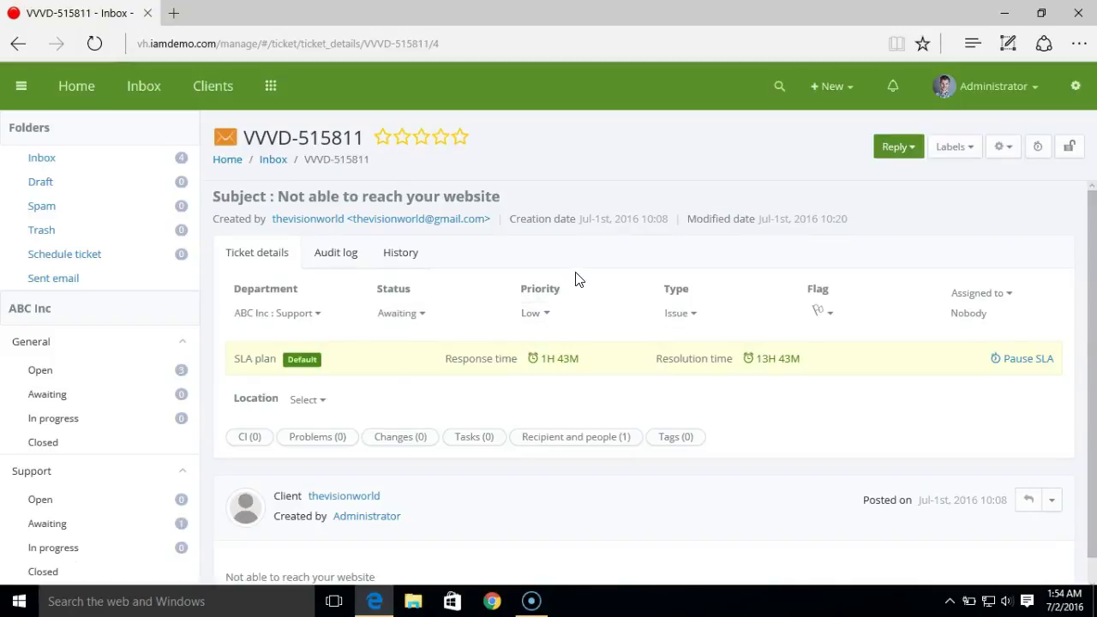
{"action": "left_click", "coordinate": [1076, 87]}
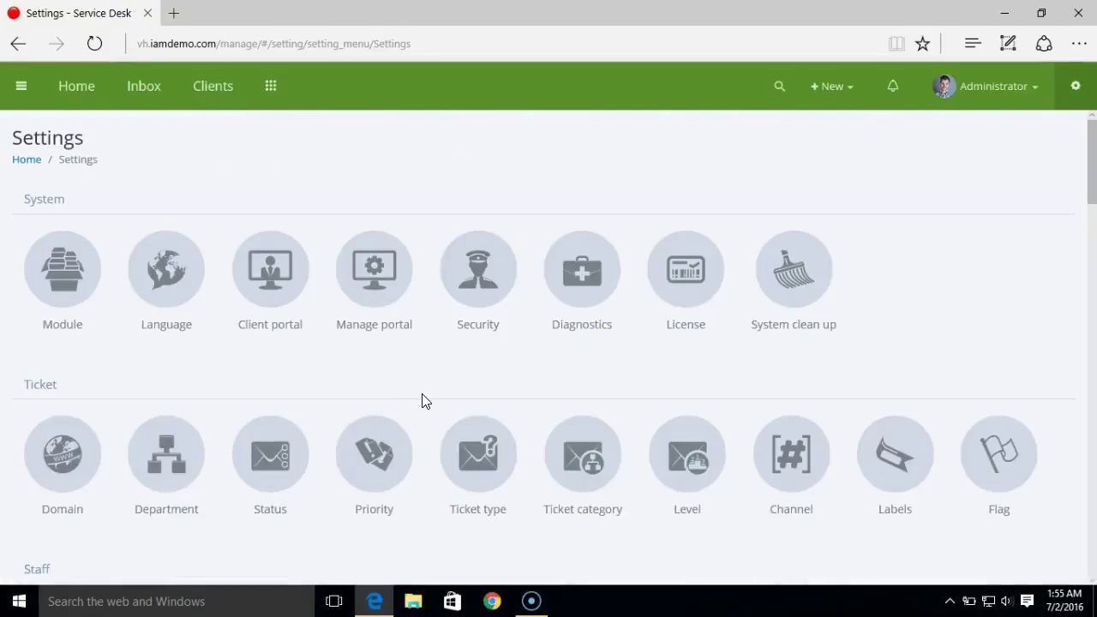
{"action": "left_click", "coordinate": [479, 482]}
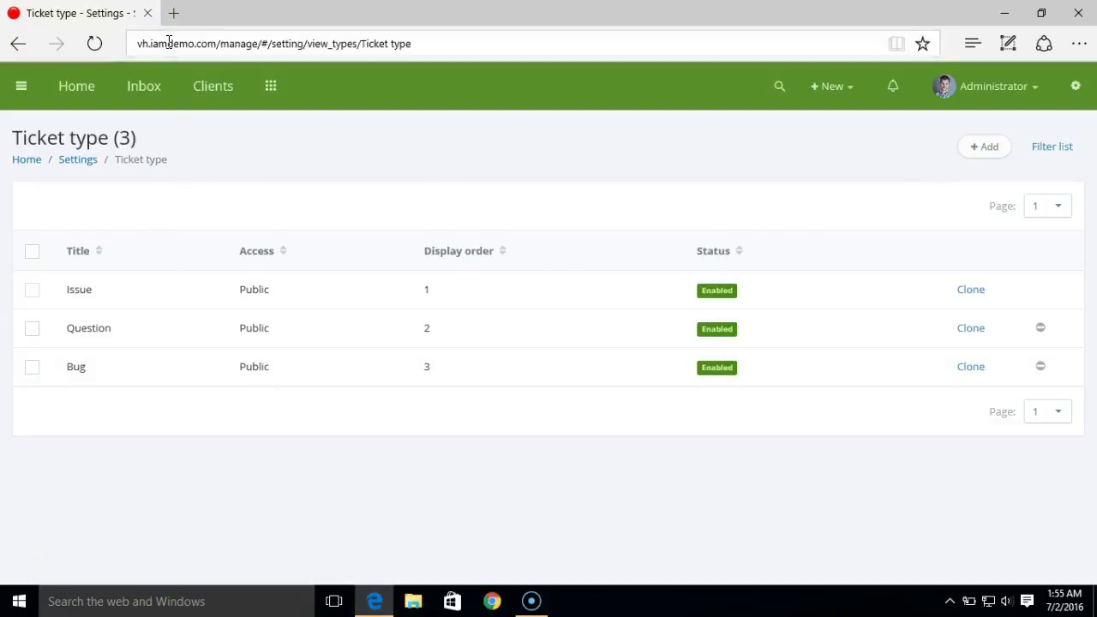
{"action": "left_click_drag", "start_coordinate": [222, 43], "coordinate": [158, 43]}
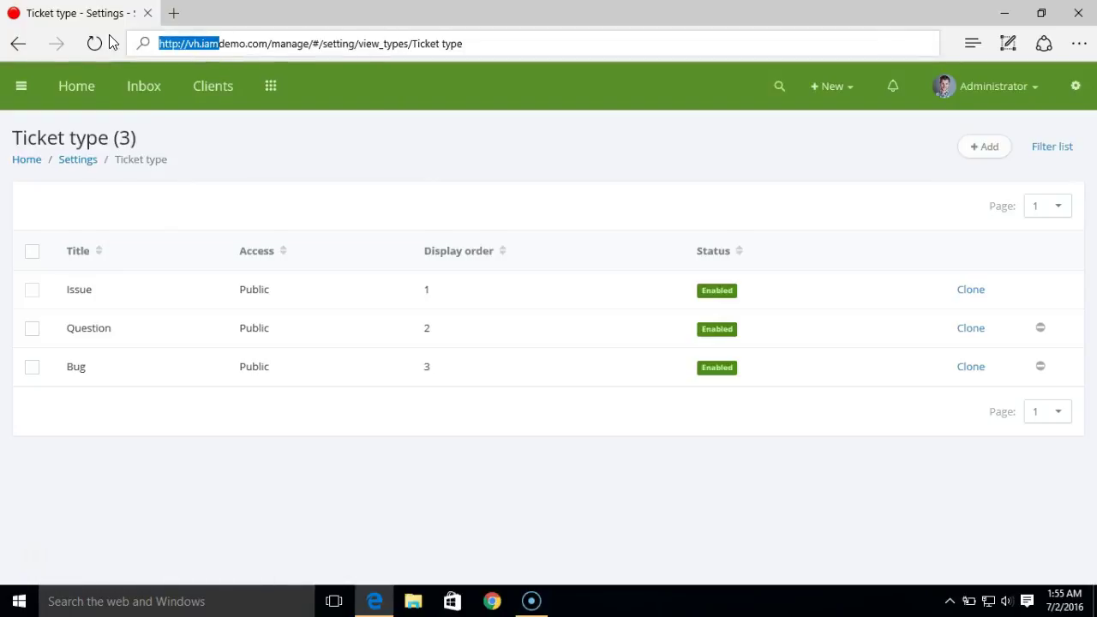
{"action": "left_click_drag", "start_coordinate": [272, 43], "coordinate": [144, 28]}
{"action": "key", "text": "ctrl+c"}
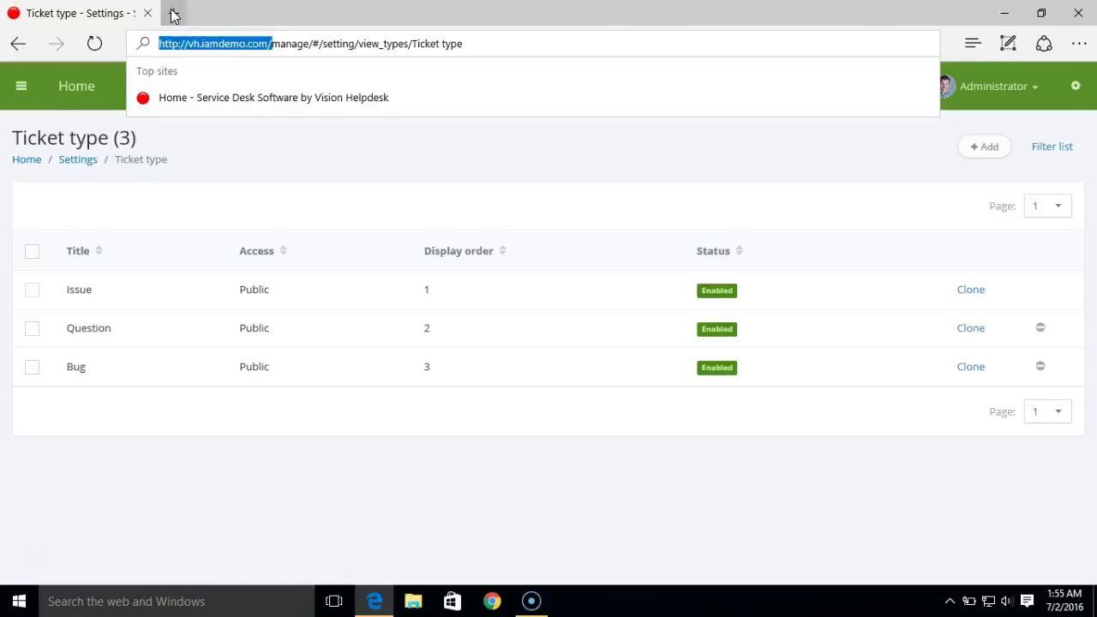
{"action": "left_click", "coordinate": [172, 14]}
{"action": "left_click", "coordinate": [173, 52]}
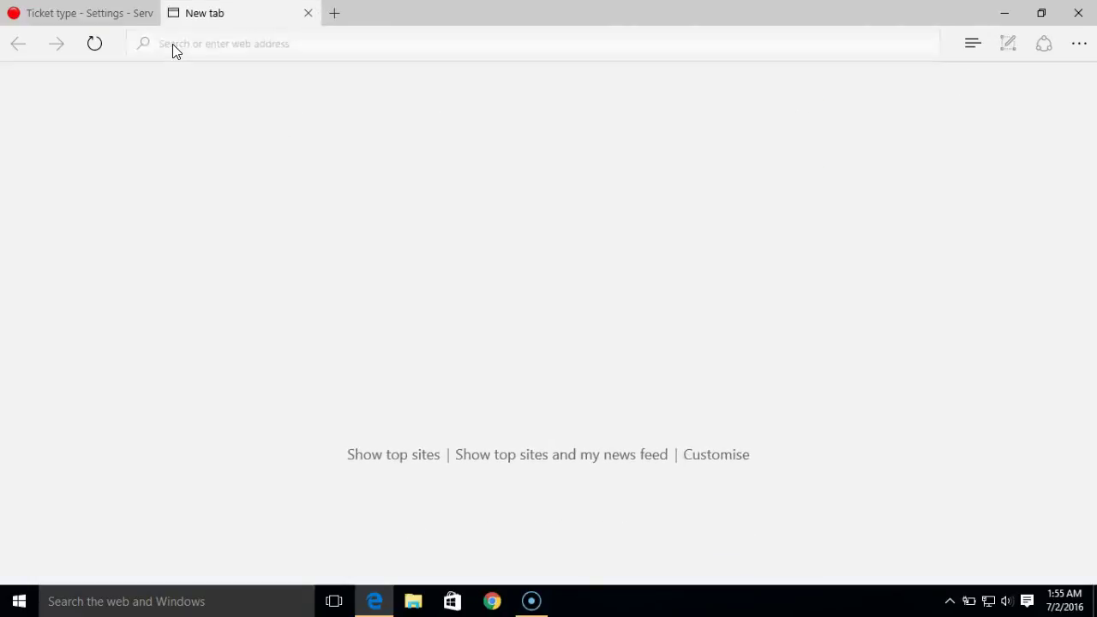
{"action": "key", "text": "ctrl+v"}
{"action": "key", "text": "Delete"}
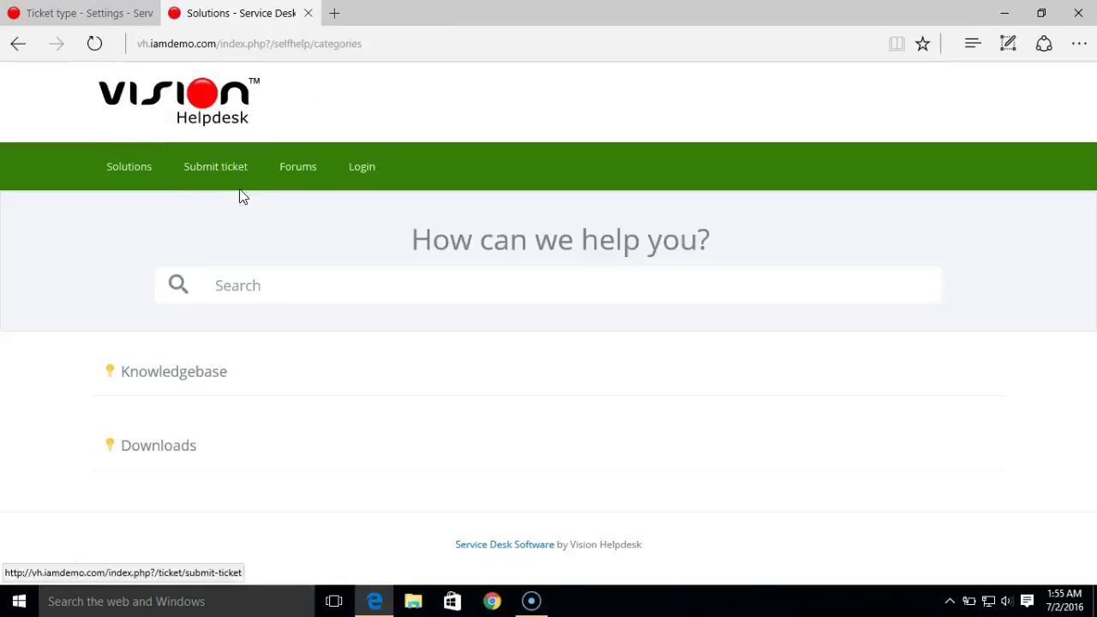
{"action": "left_click", "coordinate": [233, 186]}
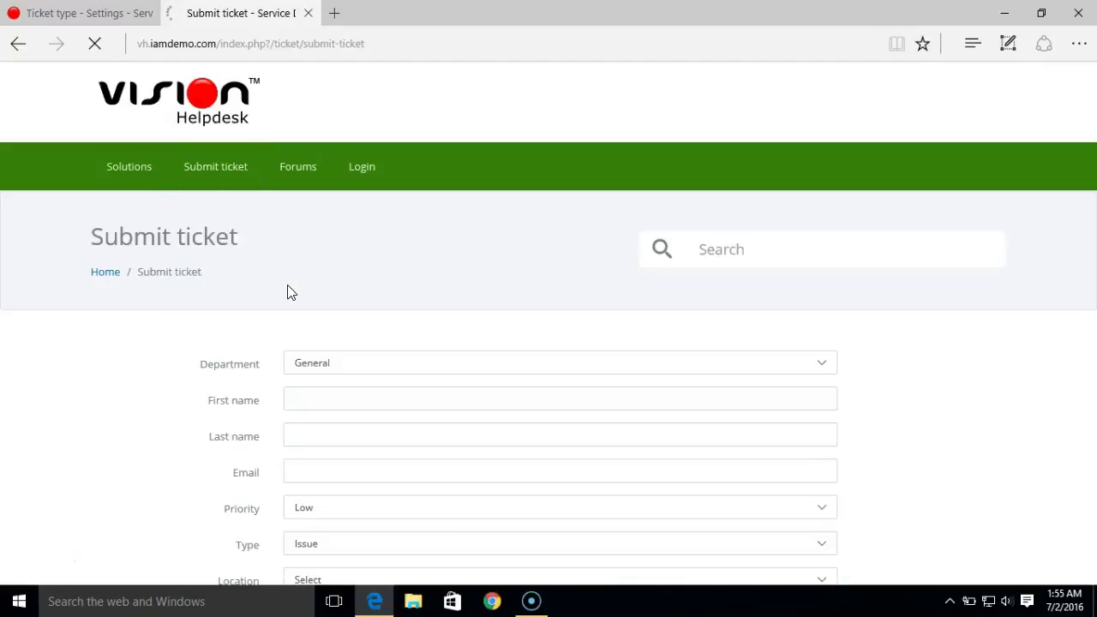
Step: Check the form's Type choices Issue, Question and Bug, leaving Issue, and scroll to Submit
{"action": "left_click_drag", "start_coordinate": [1091, 273], "coordinate": [1094, 354]}
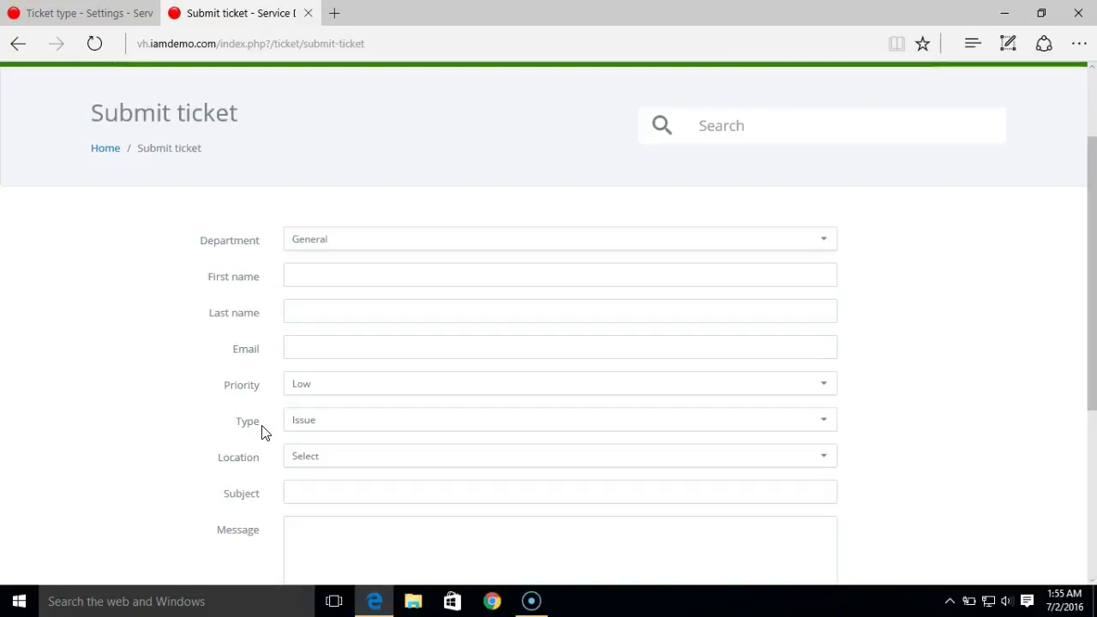
{"action": "left_click", "coordinate": [318, 429]}
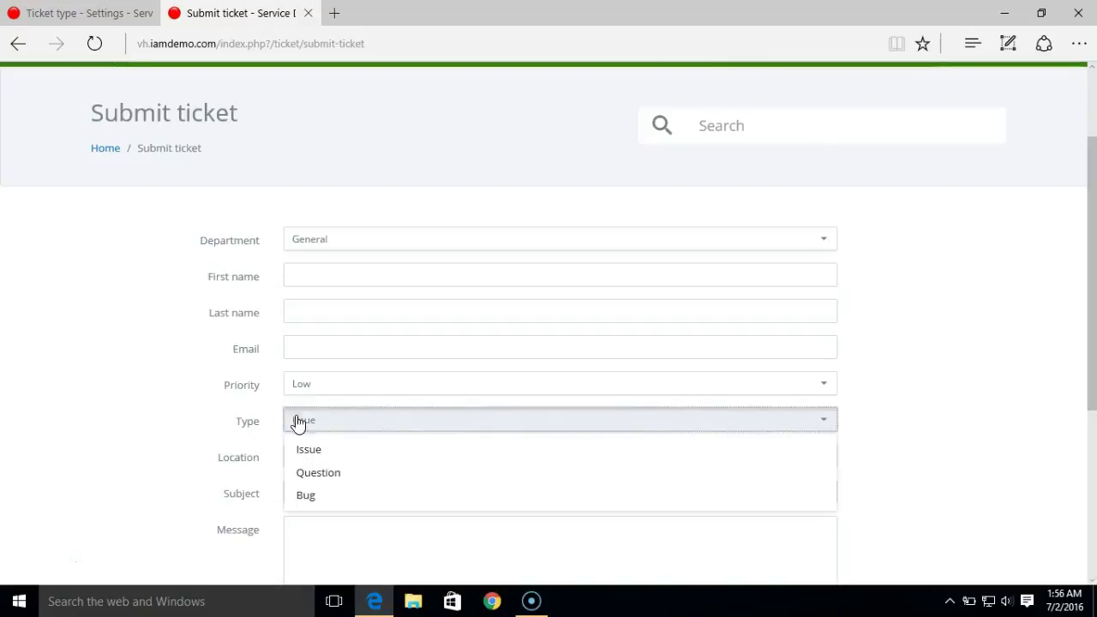
{"action": "left_click", "coordinate": [269, 438]}
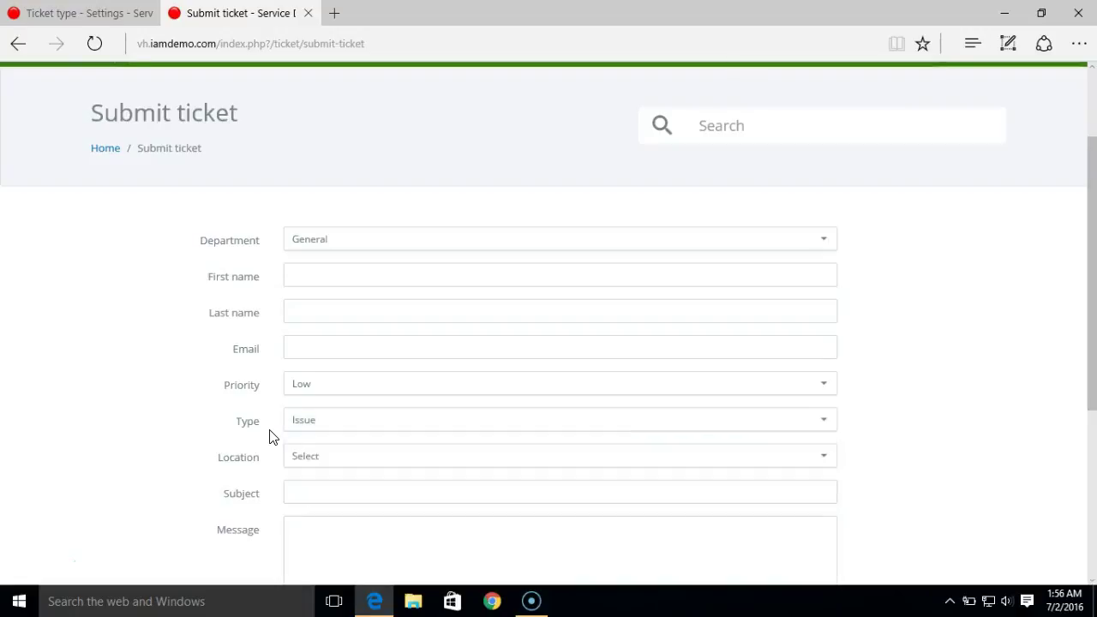
{"action": "scroll", "coordinate": [269, 438], "scroll_direction": "down", "scroll_amount": 3}
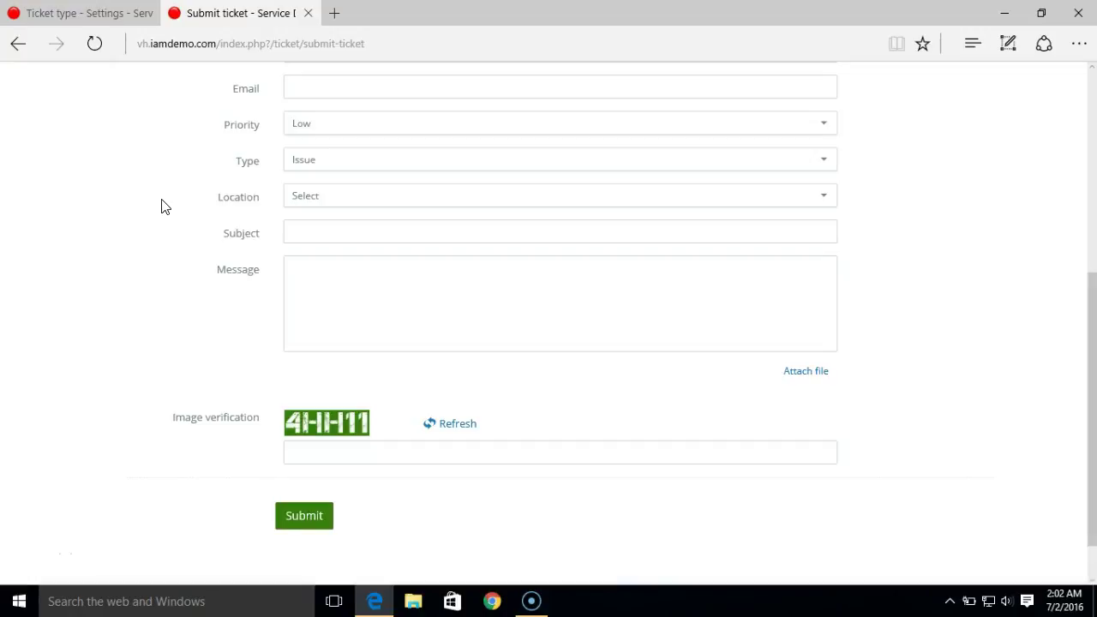
Step: Back in the first tab, open the Tickets module's update page under Settings > Module
{"action": "left_click", "coordinate": [98, 16]}
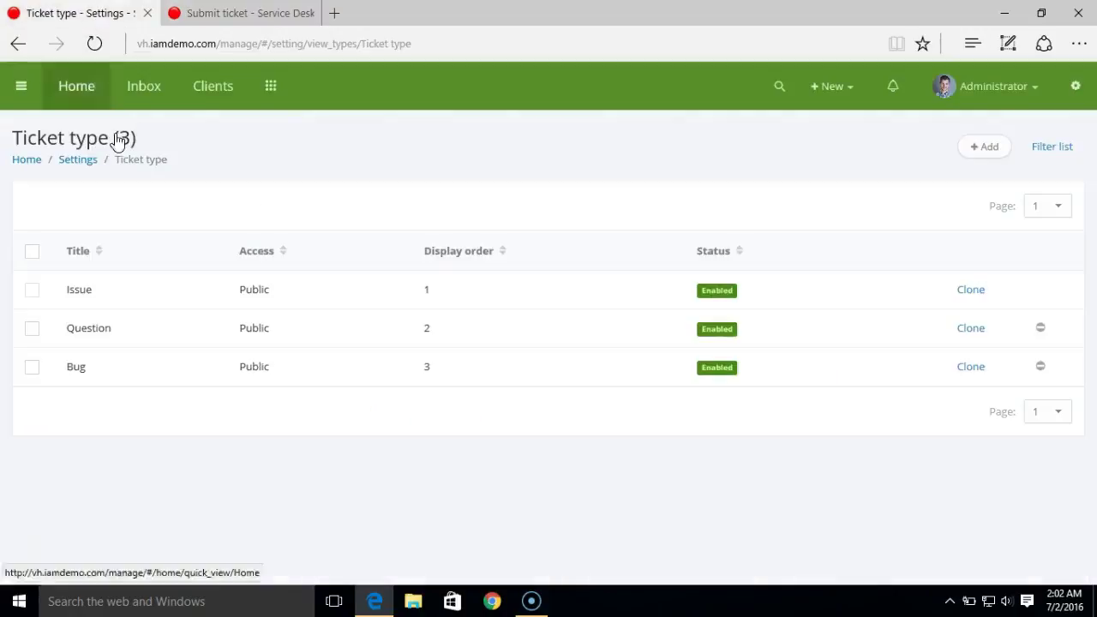
{"action": "left_click", "coordinate": [78, 160]}
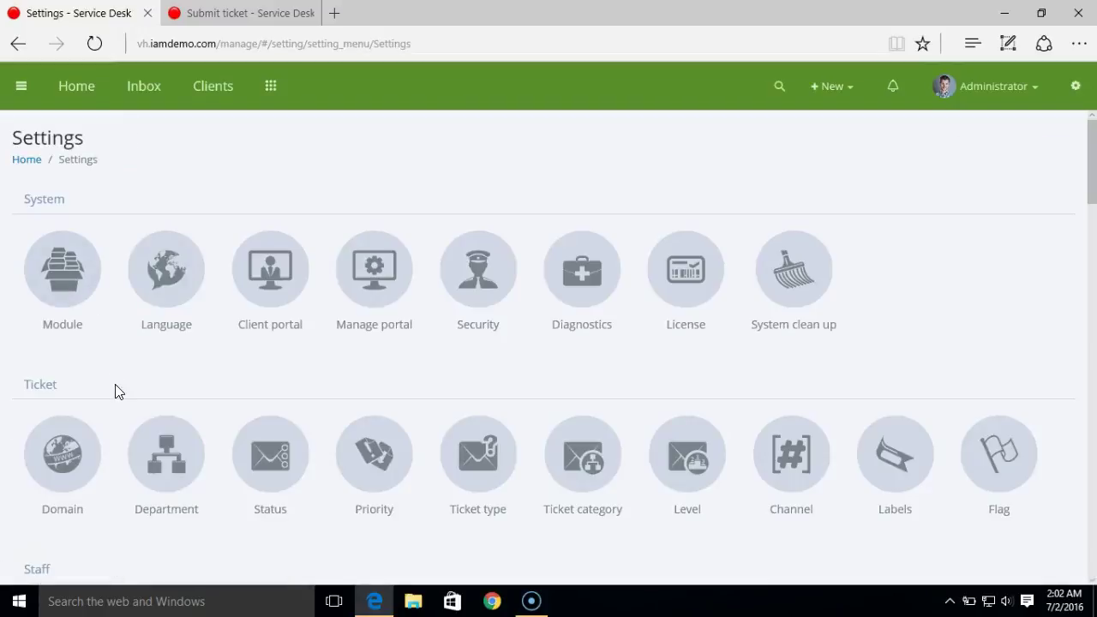
{"action": "left_click", "coordinate": [76, 287]}
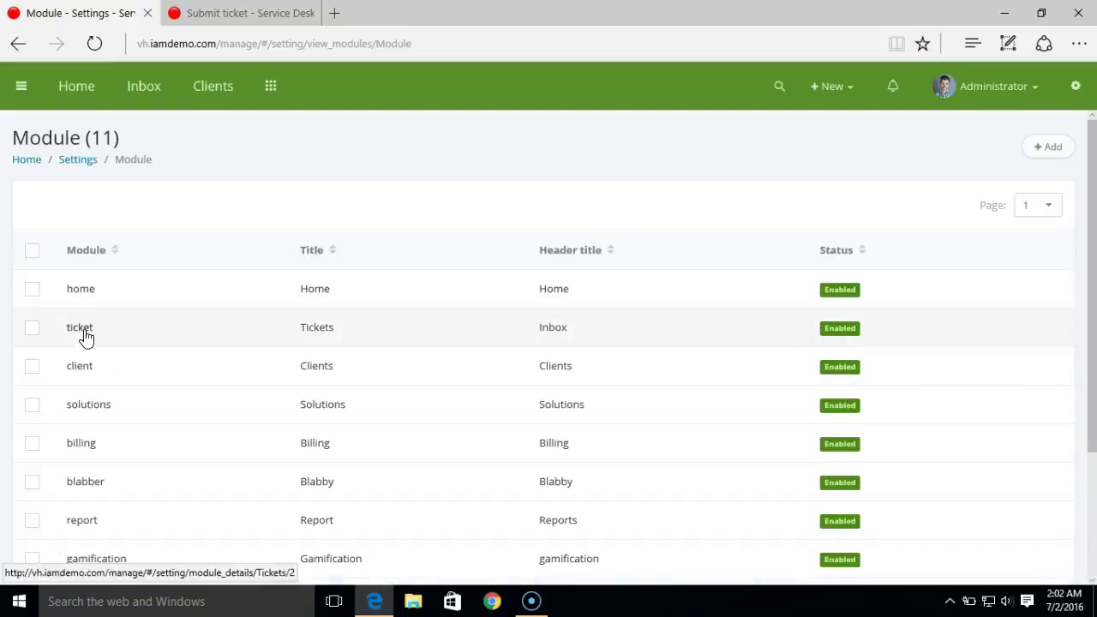
{"action": "left_click", "coordinate": [81, 330]}
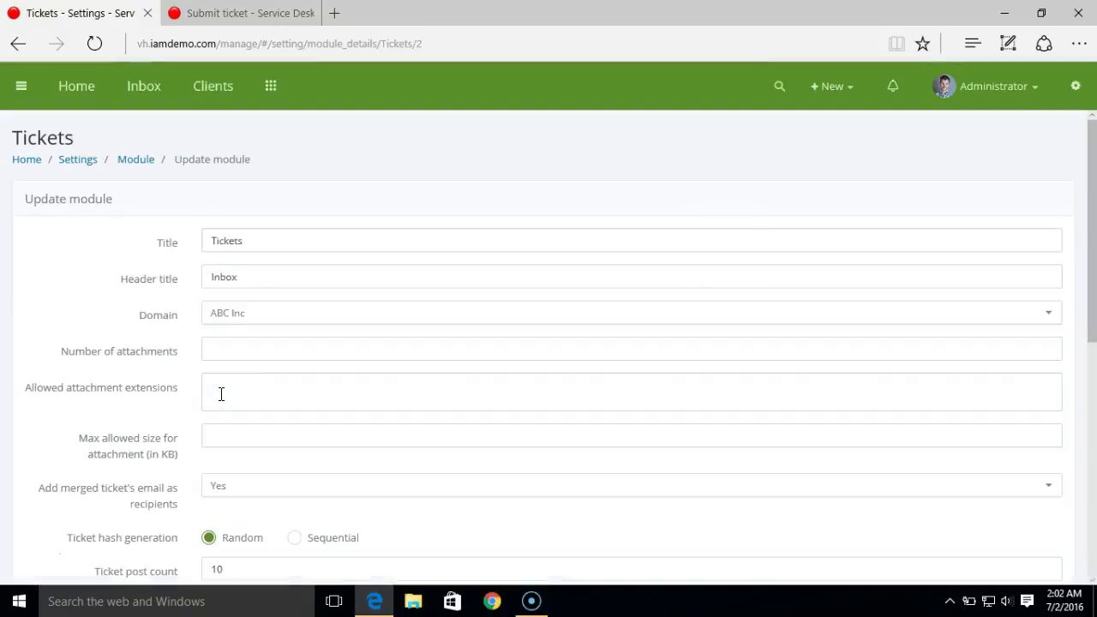
{"action": "left_click_drag", "start_coordinate": [1096, 277], "coordinate": [1095, 412]}
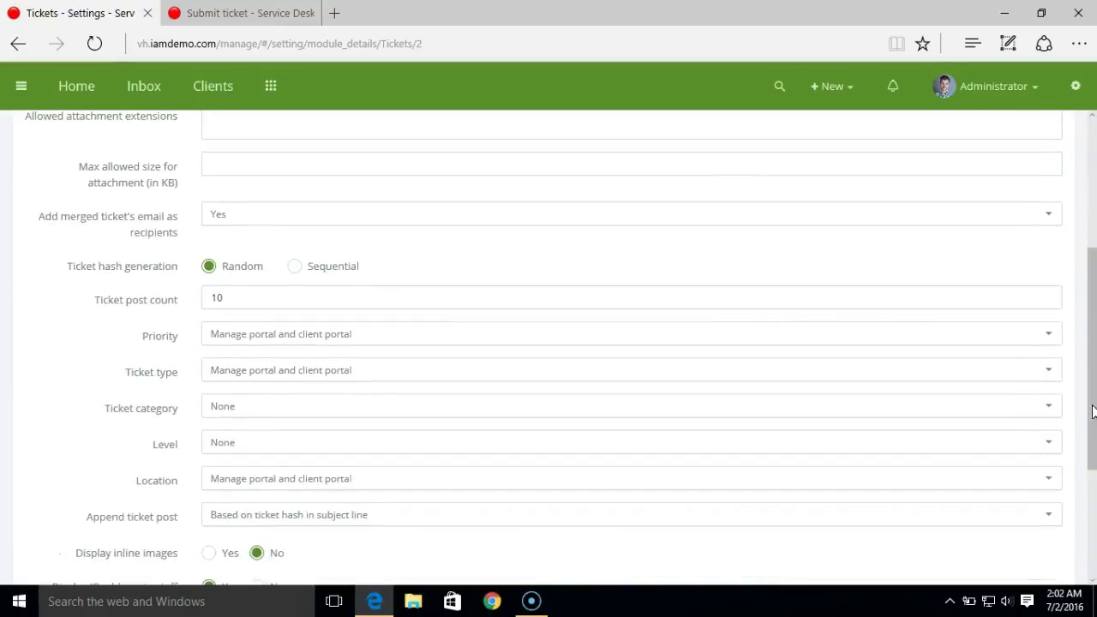
Step: Confirm Priority and Ticket type both show on manage and client portals, leaving them unchanged
{"action": "left_click", "coordinate": [246, 342]}
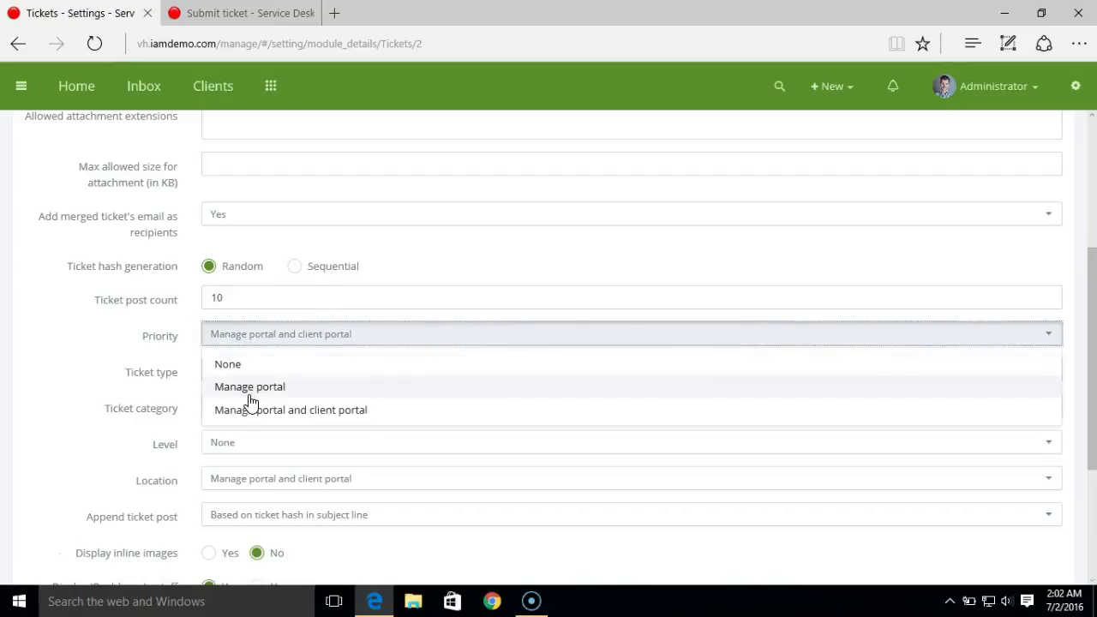
{"action": "left_click", "coordinate": [165, 357]}
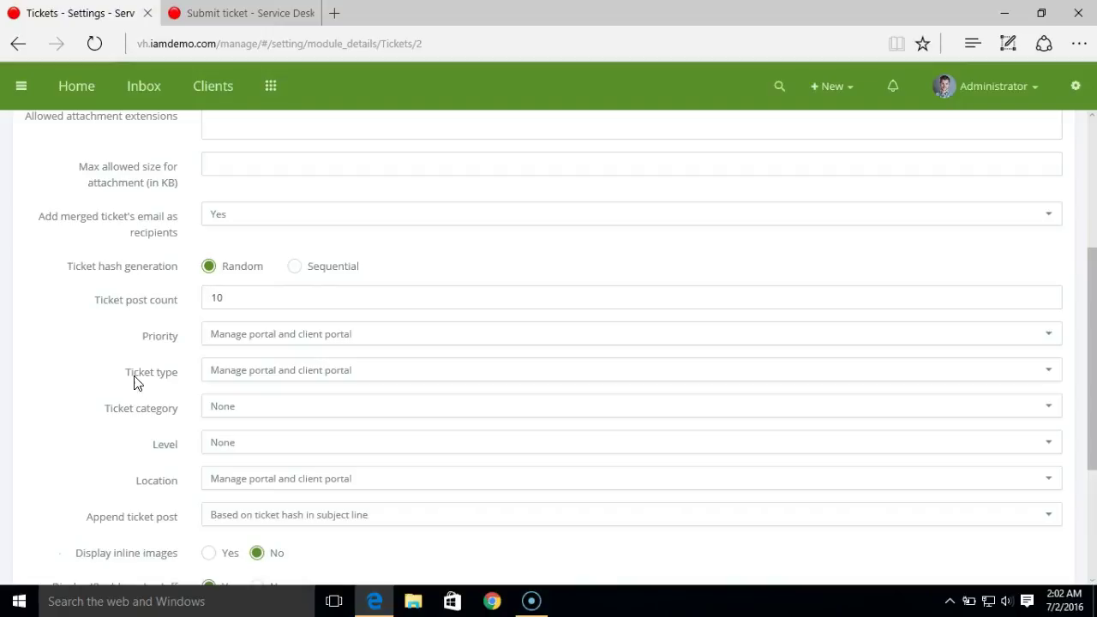
{"action": "left_click", "coordinate": [288, 386]}
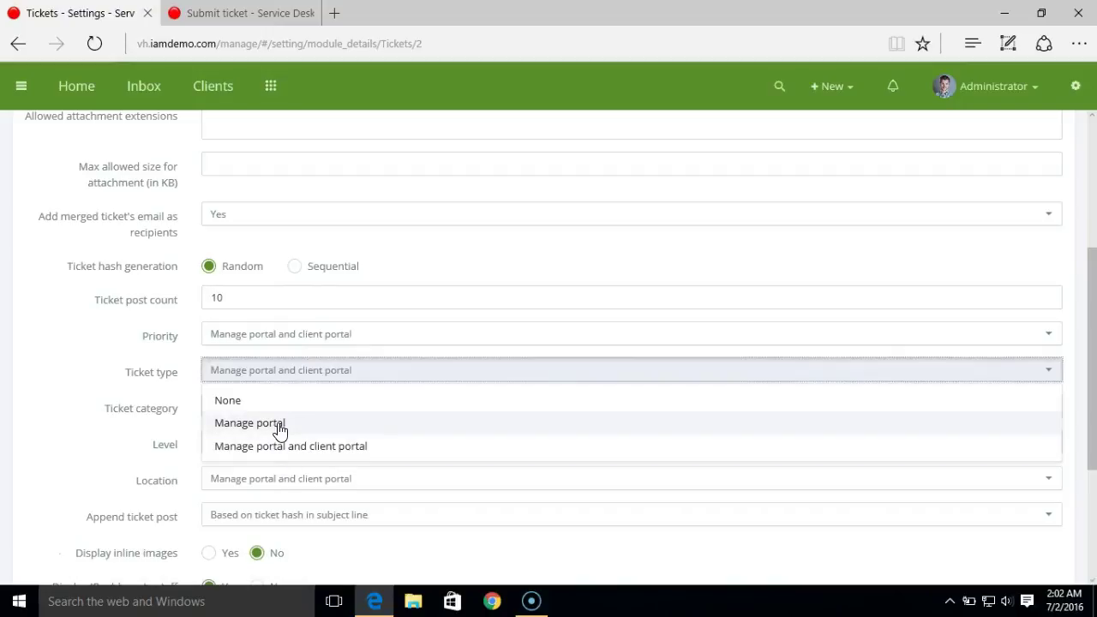
{"action": "left_click", "coordinate": [191, 388]}
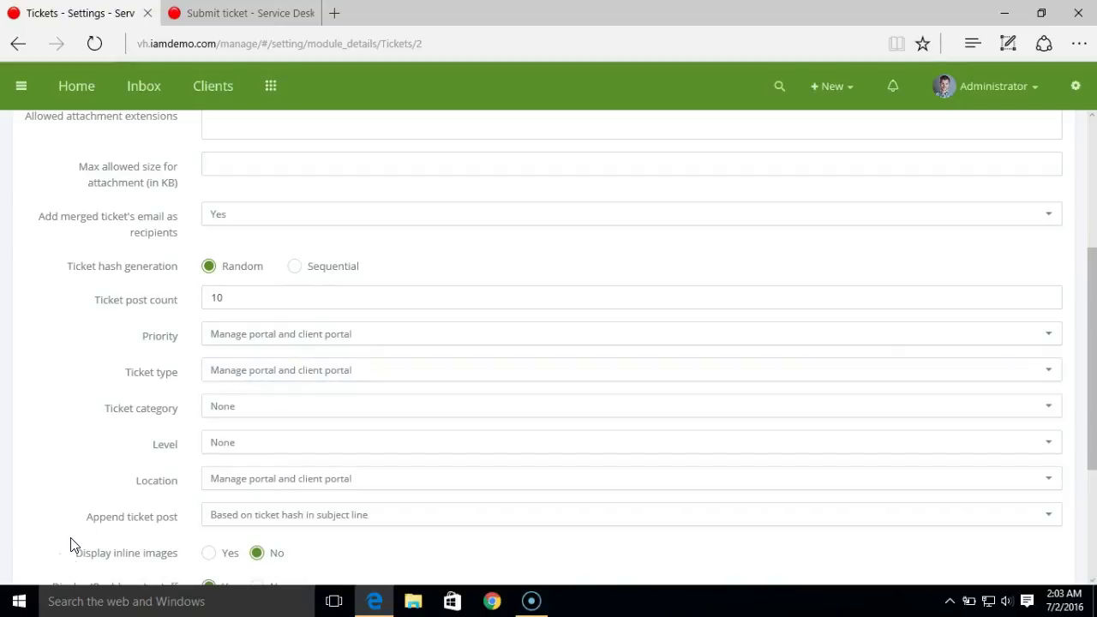